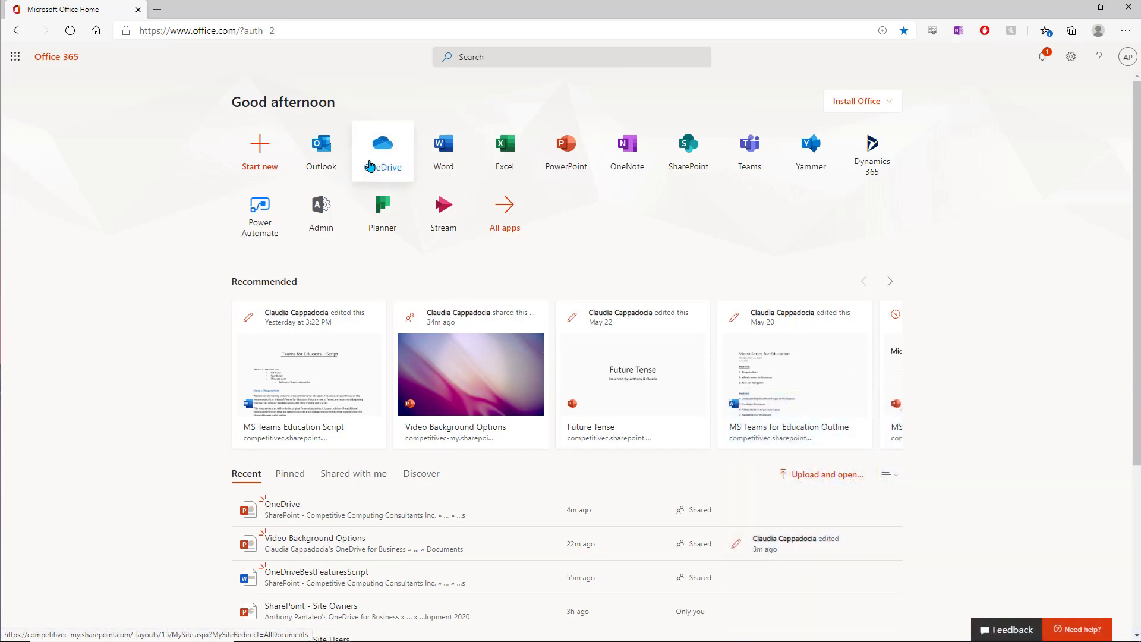
- Open OneDrive and sync the personal files to the computer, allowing the site to launch the desktop sync app
{"action": "left_click", "coordinate": [369, 166]}
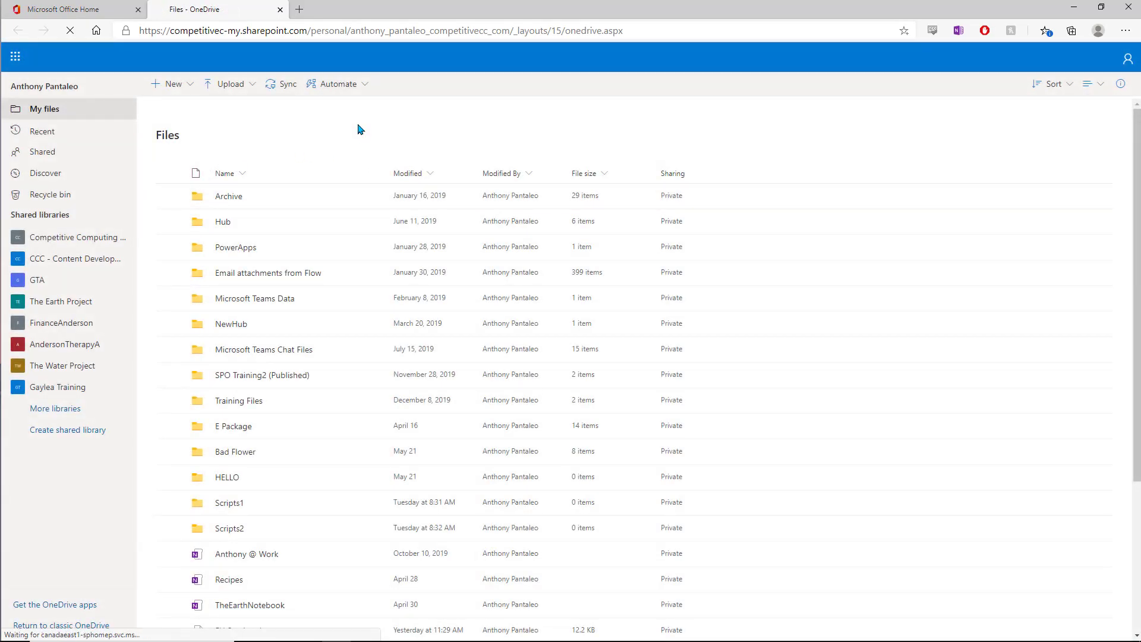
{"action": "left_click", "coordinate": [284, 89]}
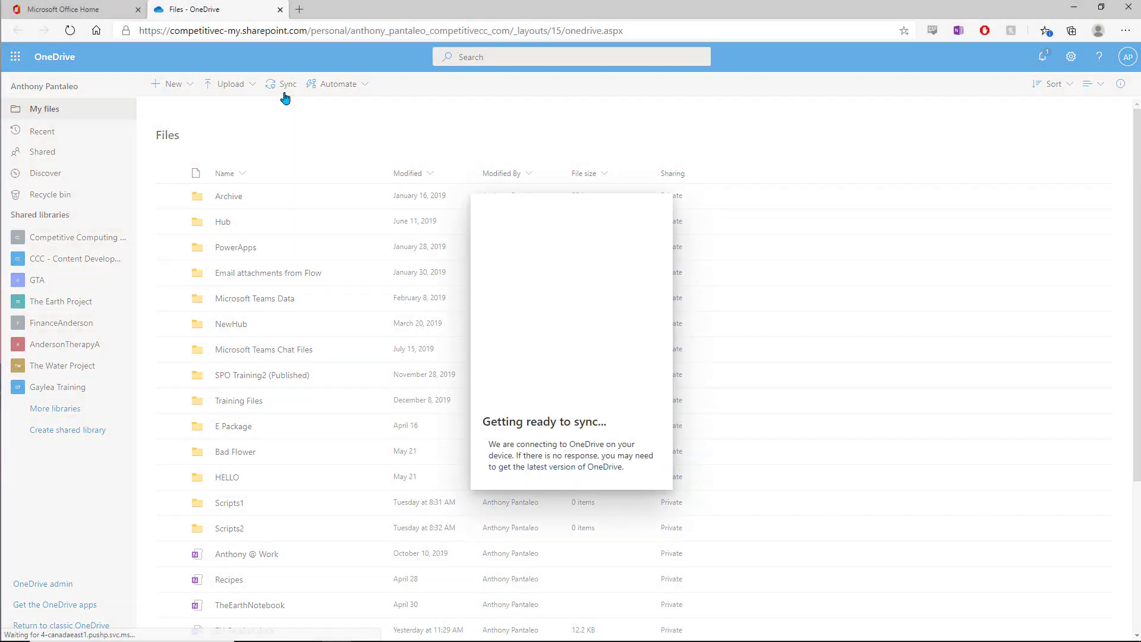
{"action": "left_click", "coordinate": [627, 121]}
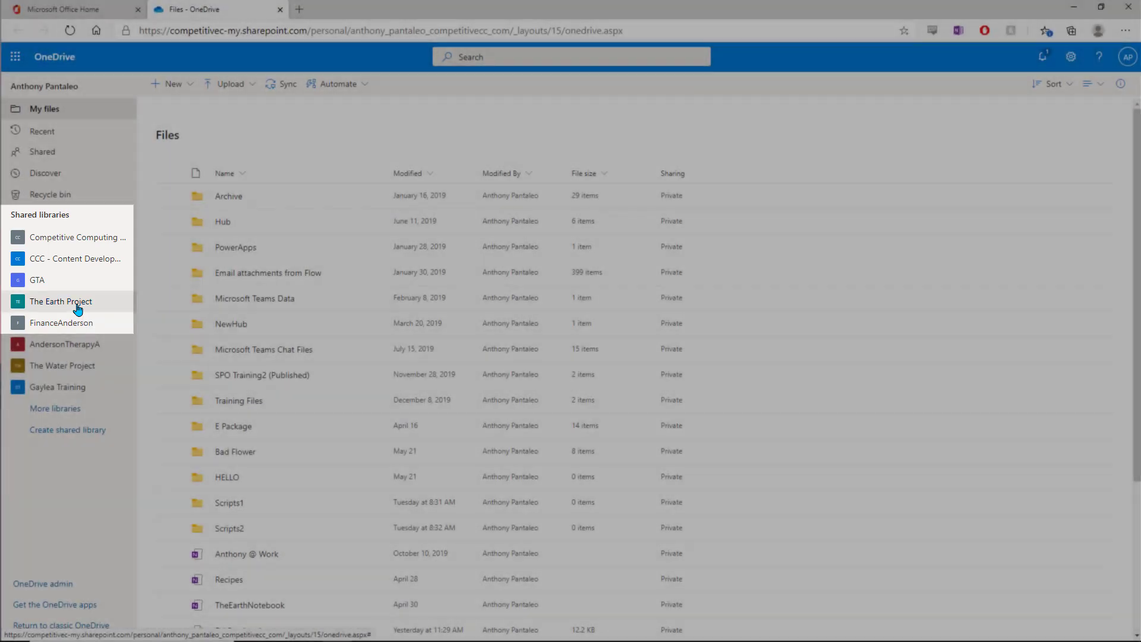
- Sync the Documents library of The Earth Project shared library to the computer
{"action": "left_click", "coordinate": [78, 306]}
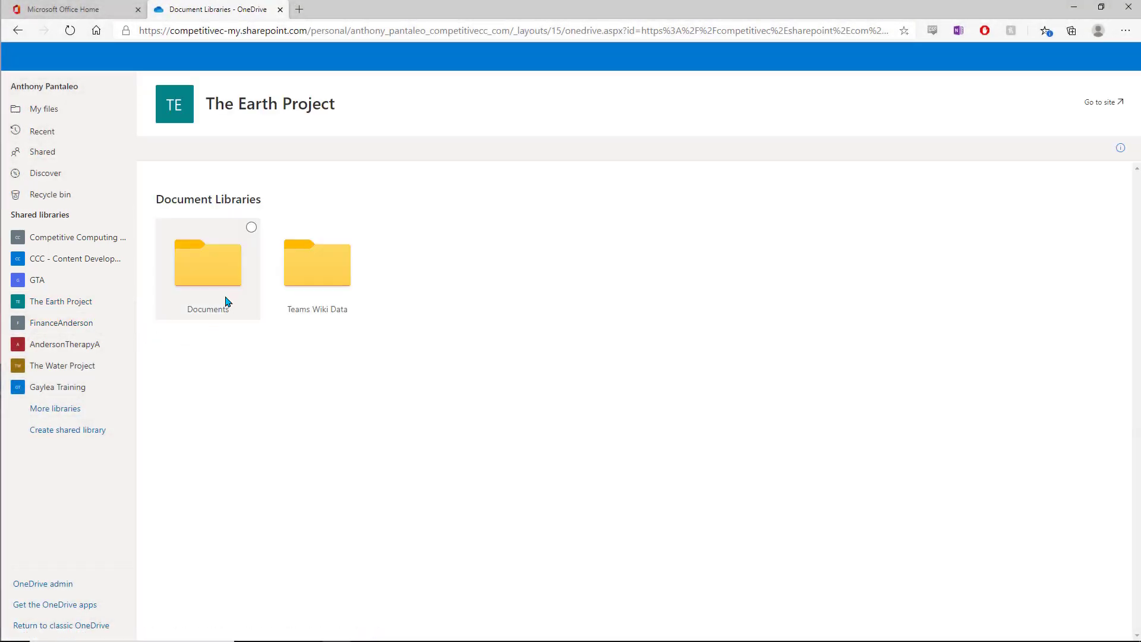
{"action": "left_click", "coordinate": [204, 311]}
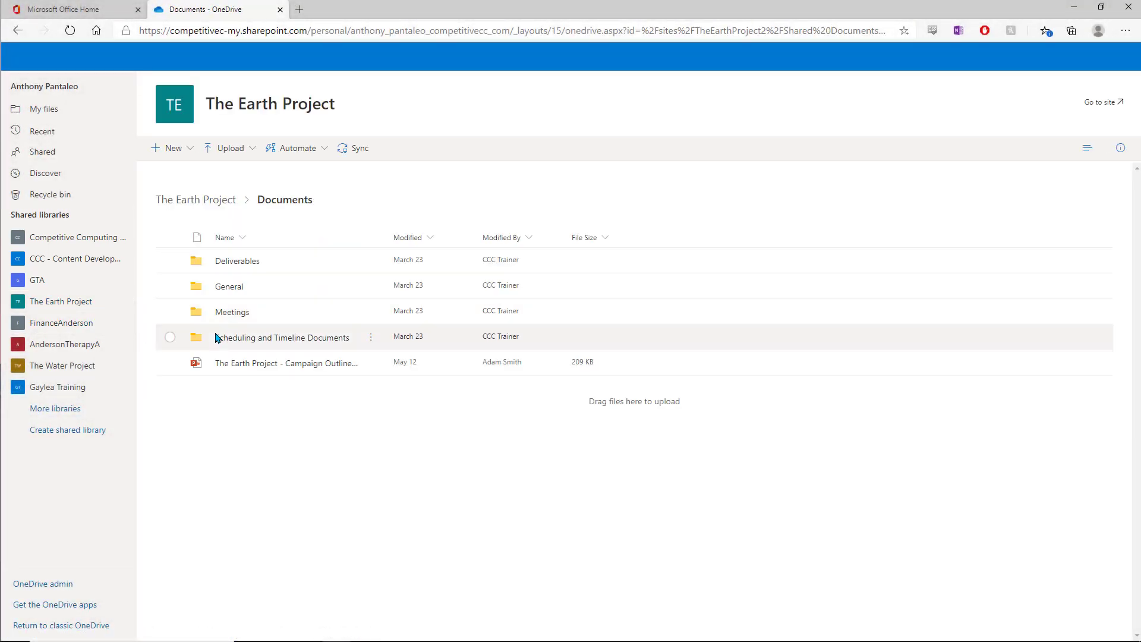
{"action": "left_click", "coordinate": [357, 151]}
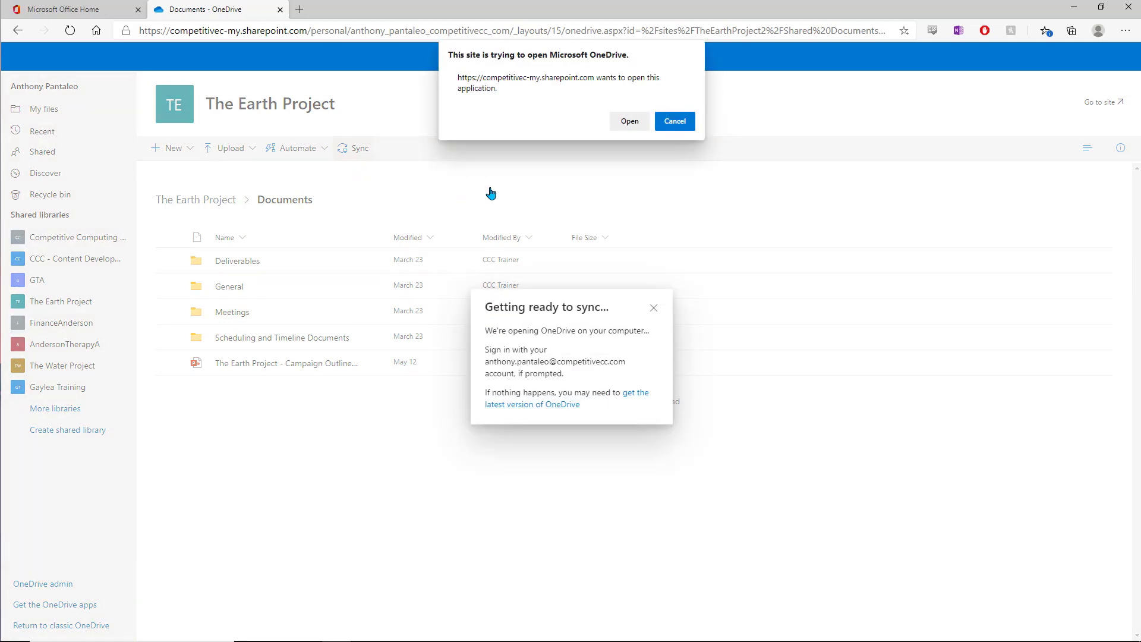
{"action": "left_click", "coordinate": [629, 122]}
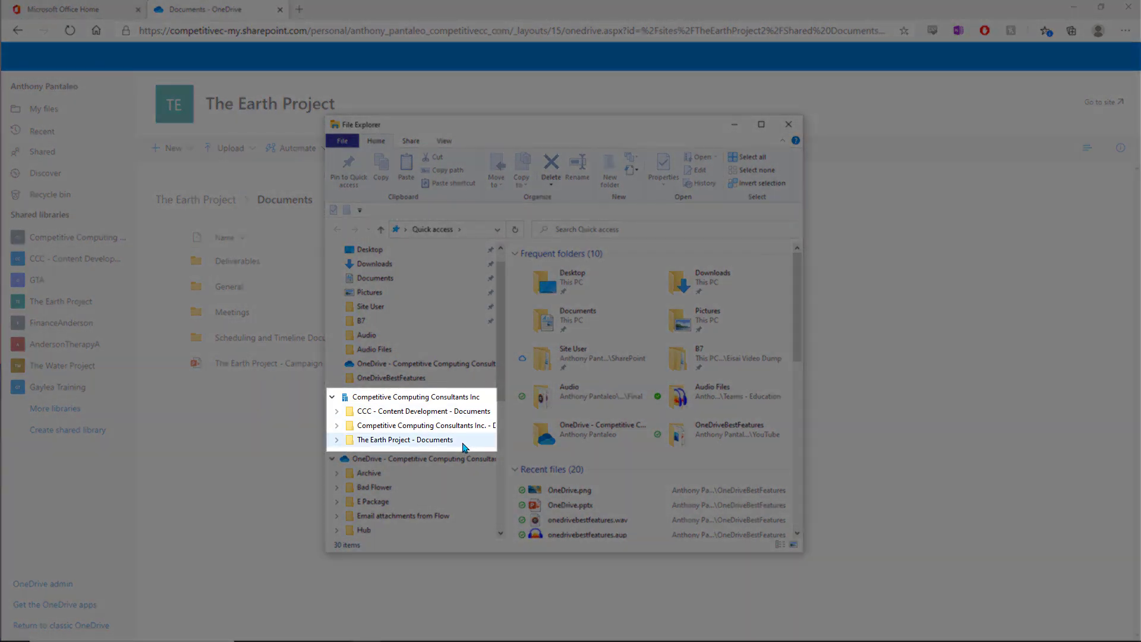
- In File Explorer, browse the synced The Earth Project - Documents library, viewing the General and Scheduling and Timeline Documents folders
{"action": "left_click", "coordinate": [464, 443]}
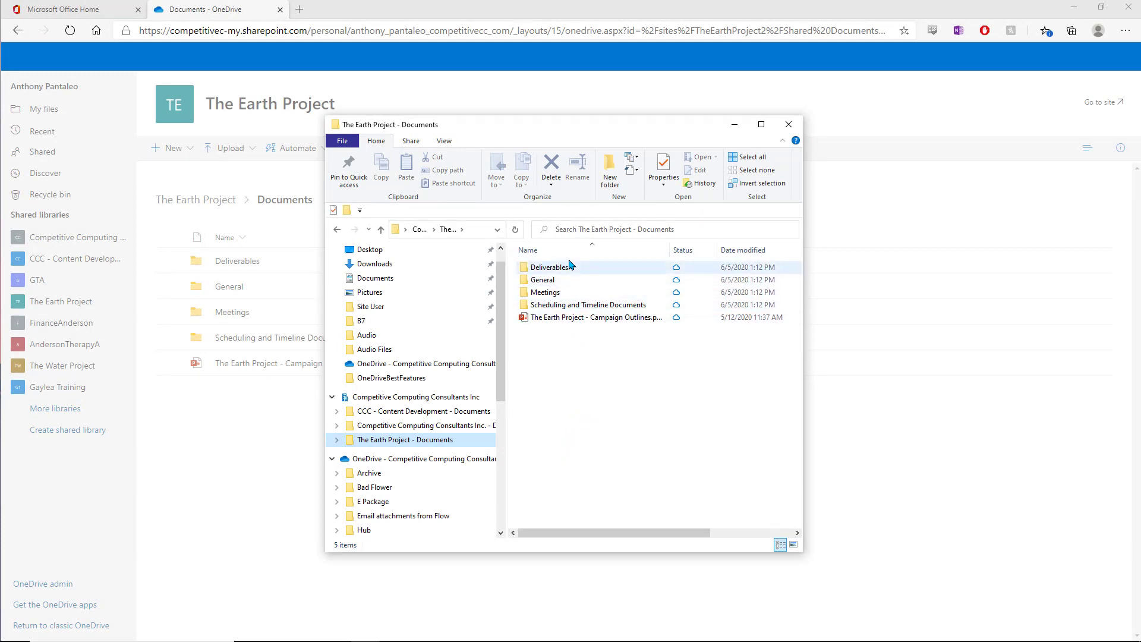
{"action": "left_click", "coordinate": [564, 281]}
{"action": "double_click", "coordinate": [564, 281]}
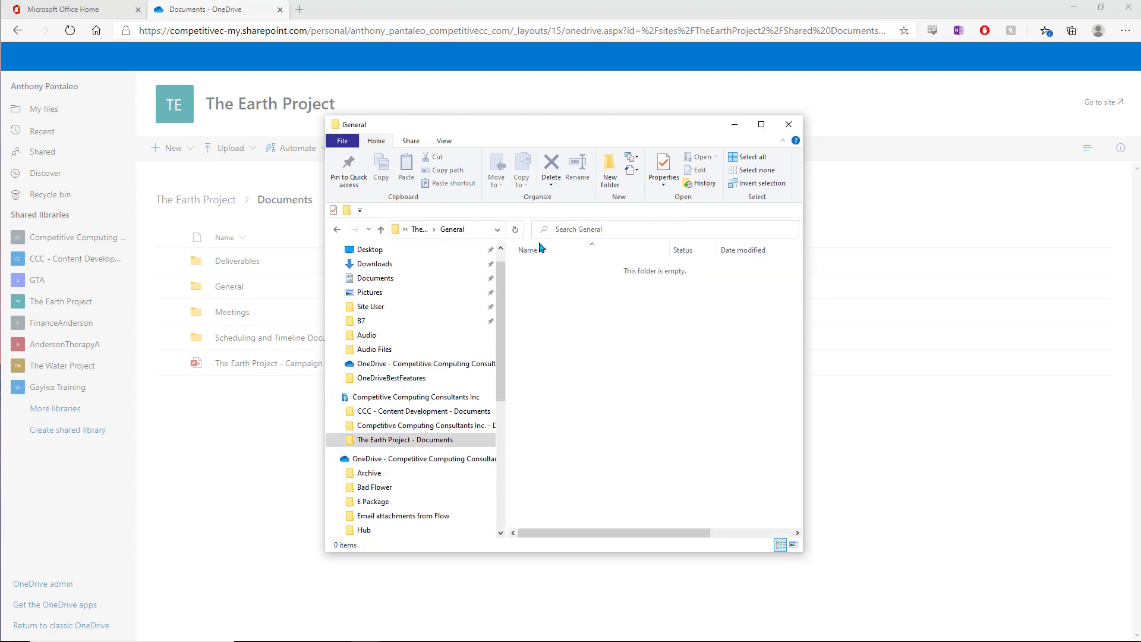
{"action": "left_click", "coordinate": [337, 230]}
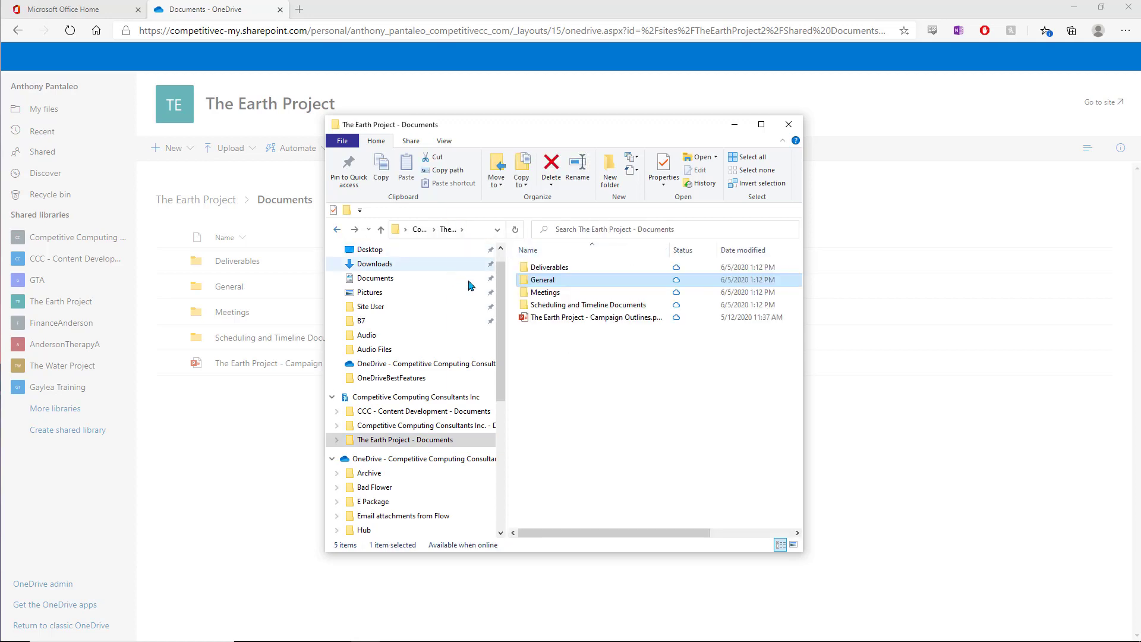
{"action": "double_click", "coordinate": [565, 305]}
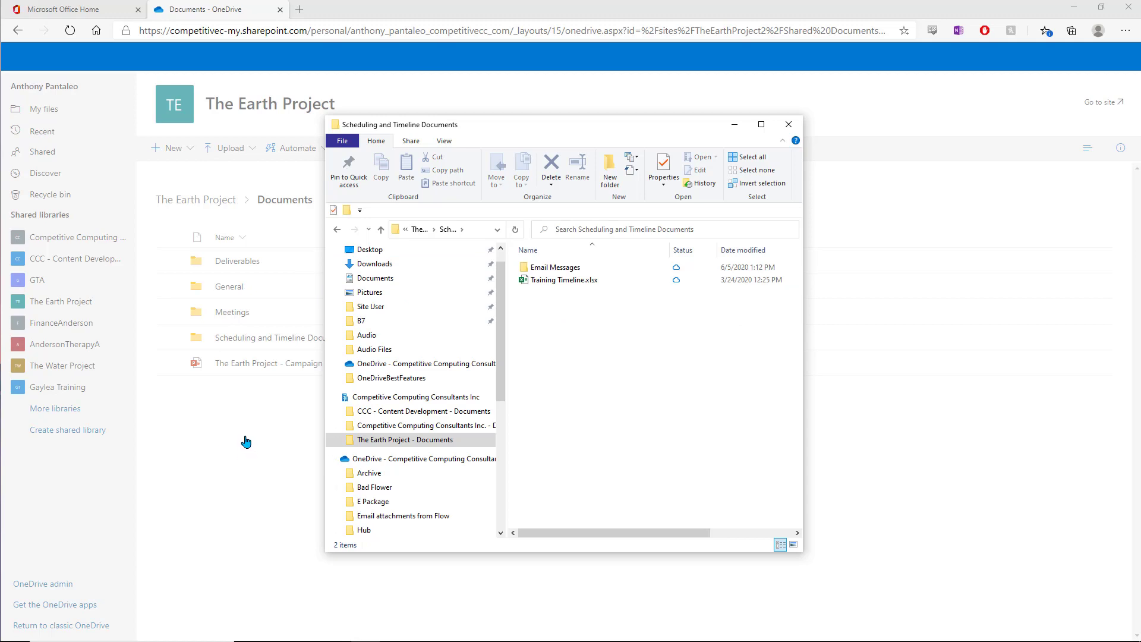
- Return to the browser, sync the shared folder "#4 - Using O365 to Go-Green", and open its synced copy in File Explorer
{"action": "left_click", "coordinate": [216, 440]}
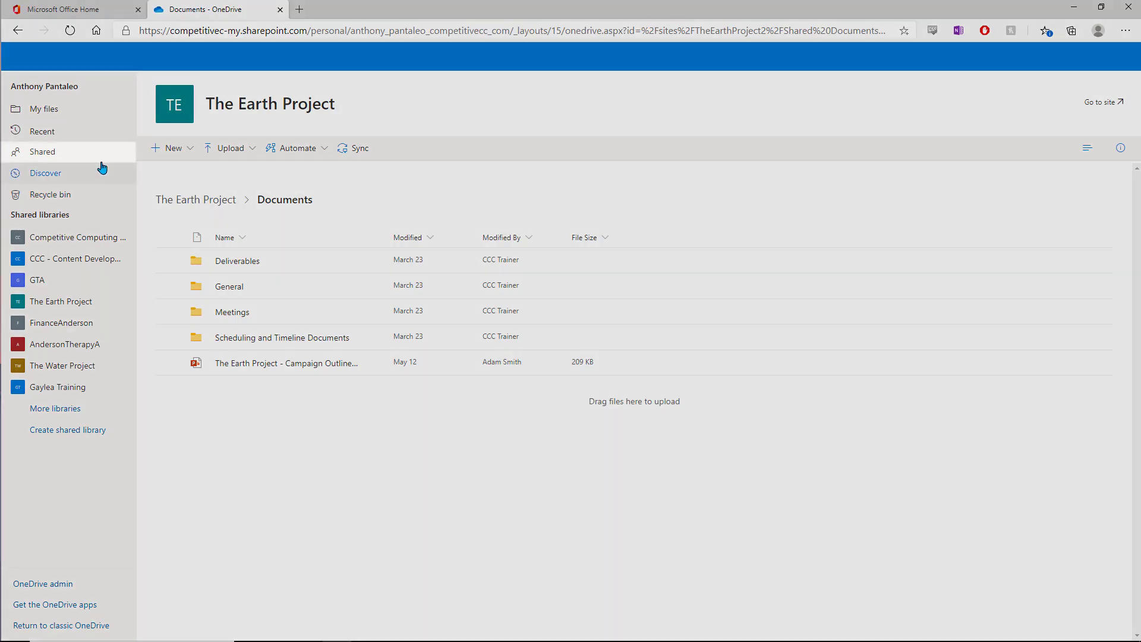
{"action": "left_click", "coordinate": [102, 159]}
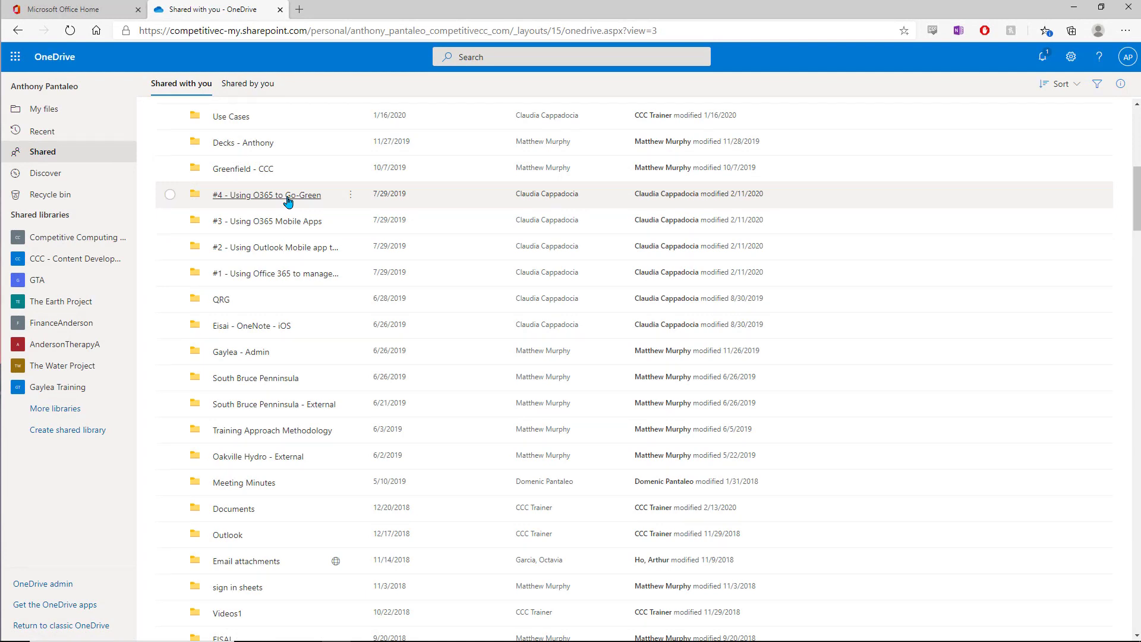
{"action": "left_click", "coordinate": [289, 196]}
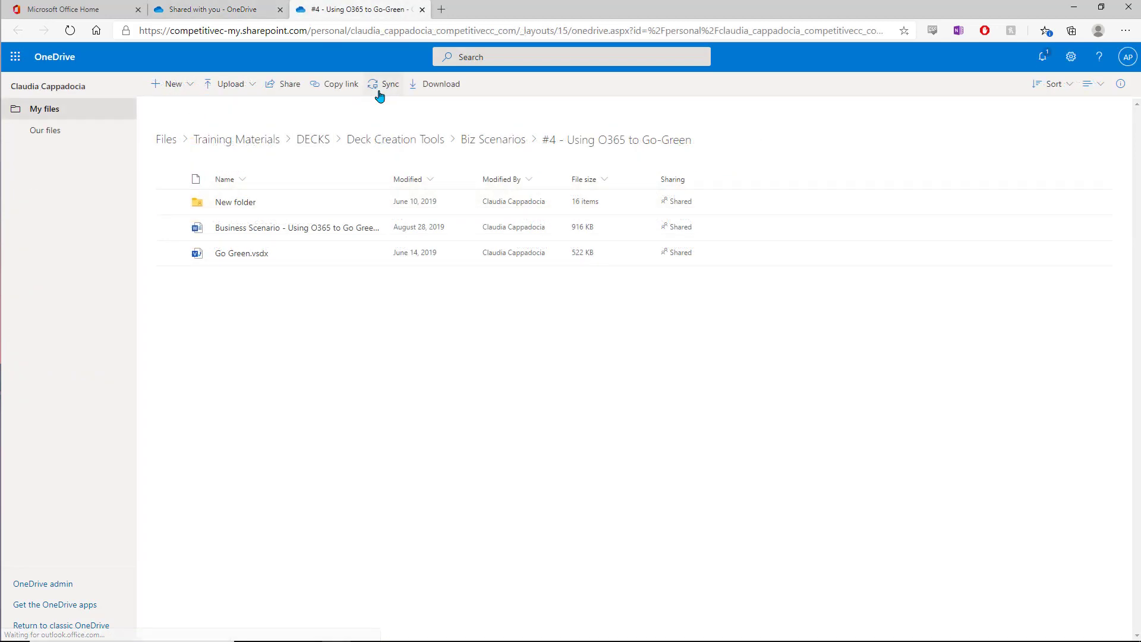
{"action": "left_click", "coordinate": [379, 89]}
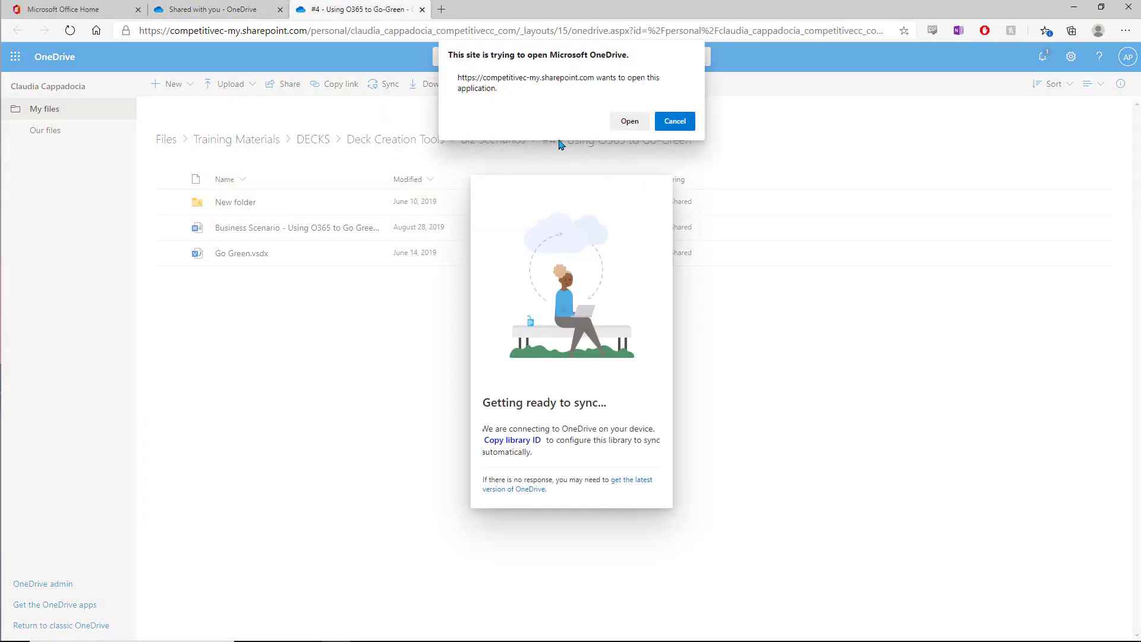
{"action": "left_click", "coordinate": [623, 119]}
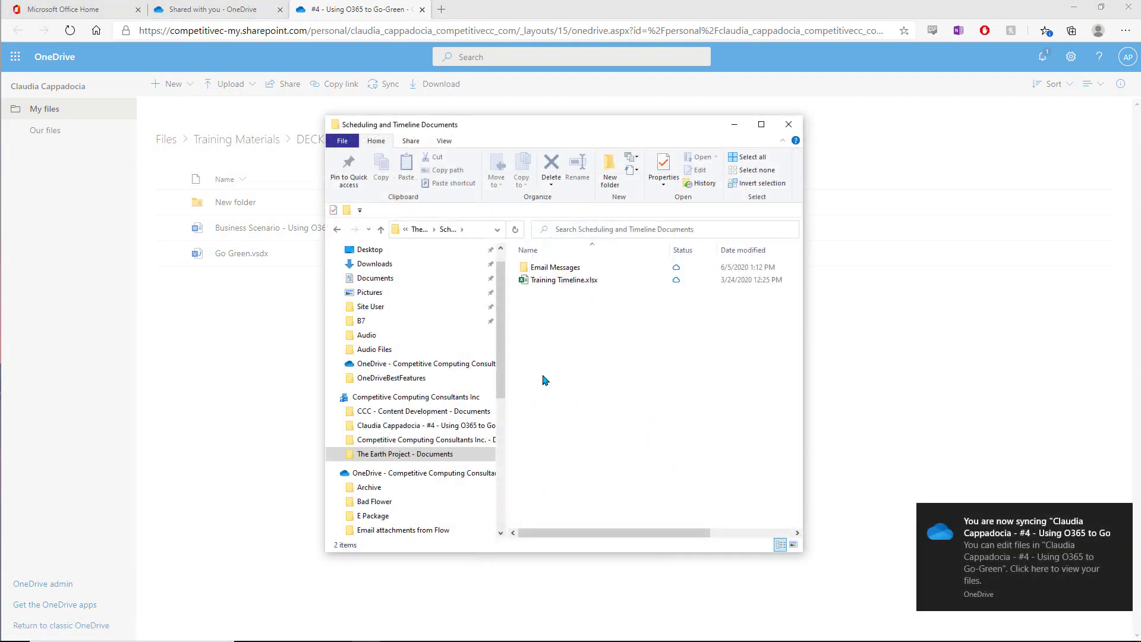
{"action": "left_click", "coordinate": [432, 427]}
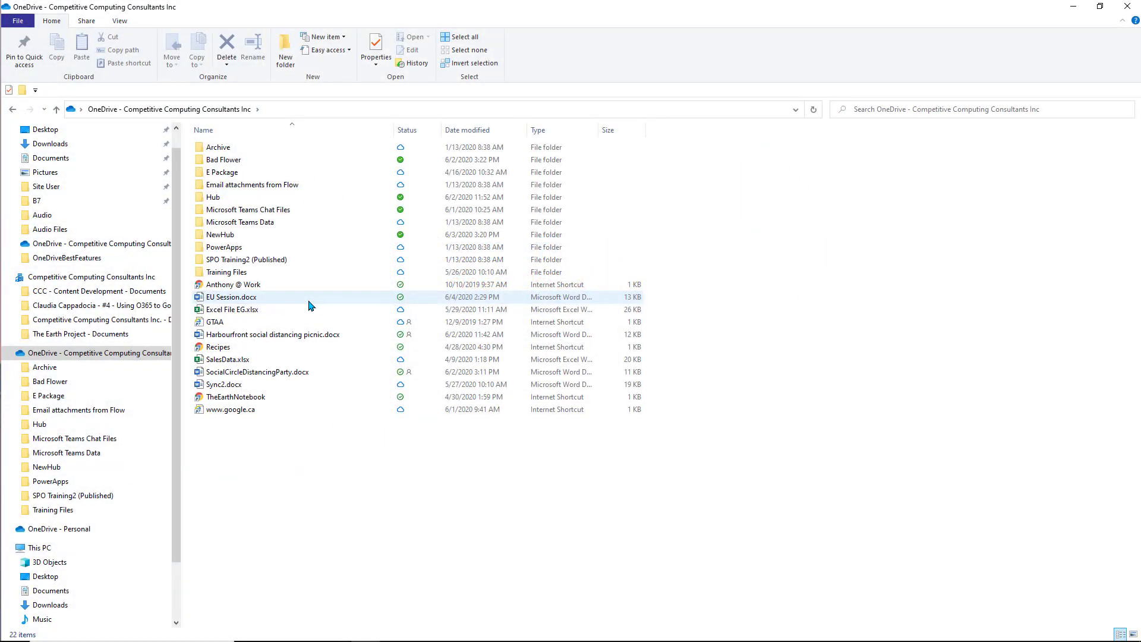
- Review the version history of EU Session.docx and show the options for the May 27, 2020 09:38 AM version
{"action": "left_click", "coordinate": [309, 301]}
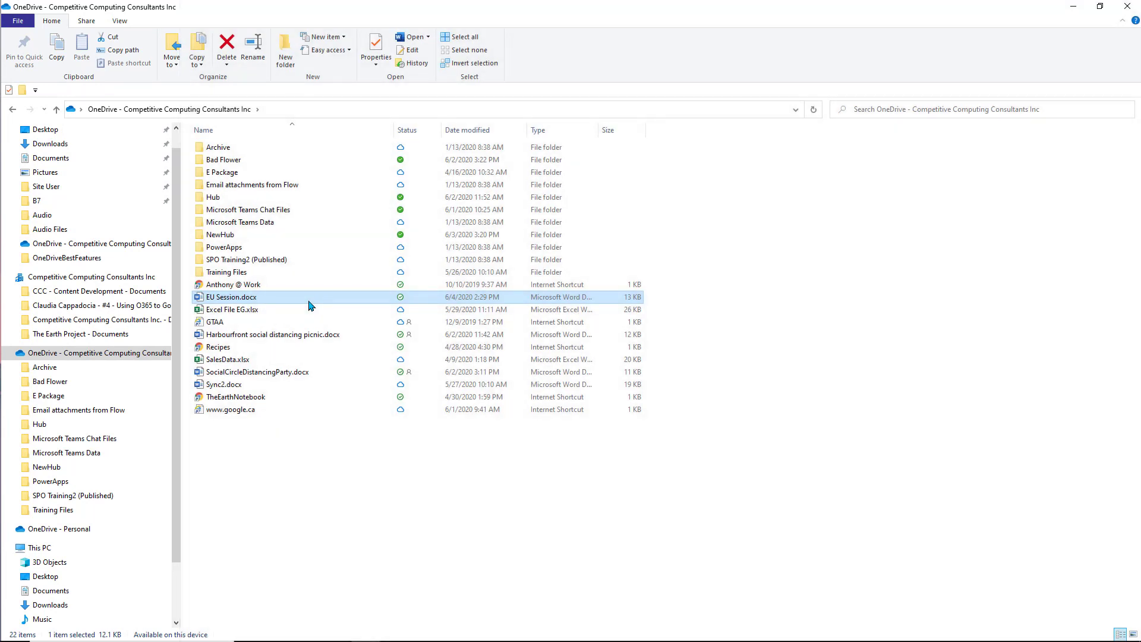
{"action": "right_click", "coordinate": [308, 305]}
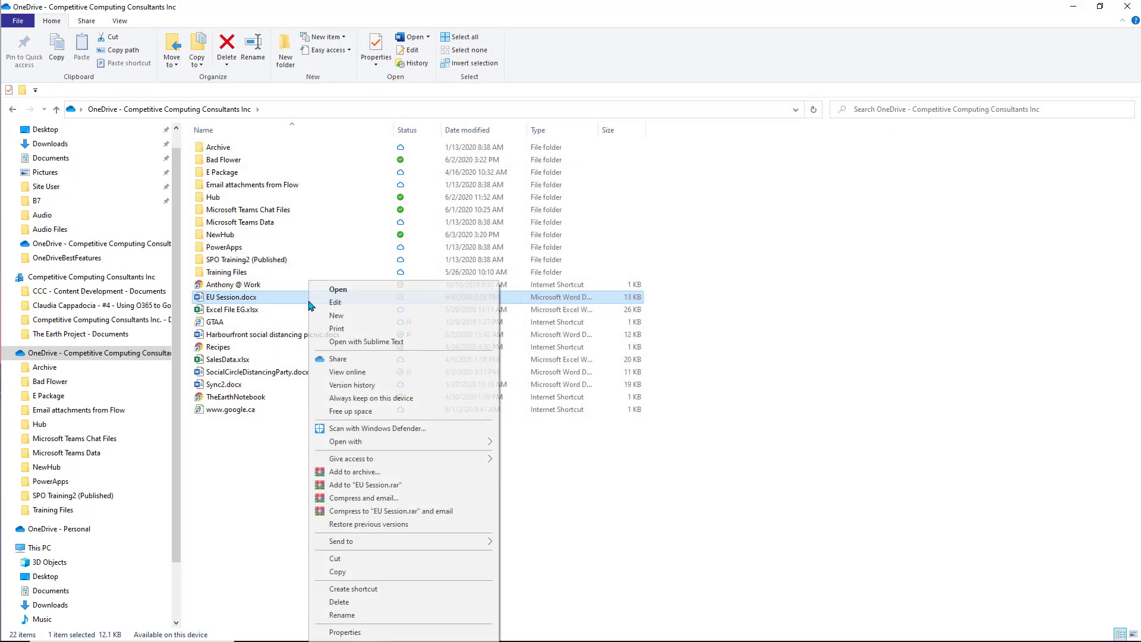
{"action": "left_click", "coordinate": [380, 385]}
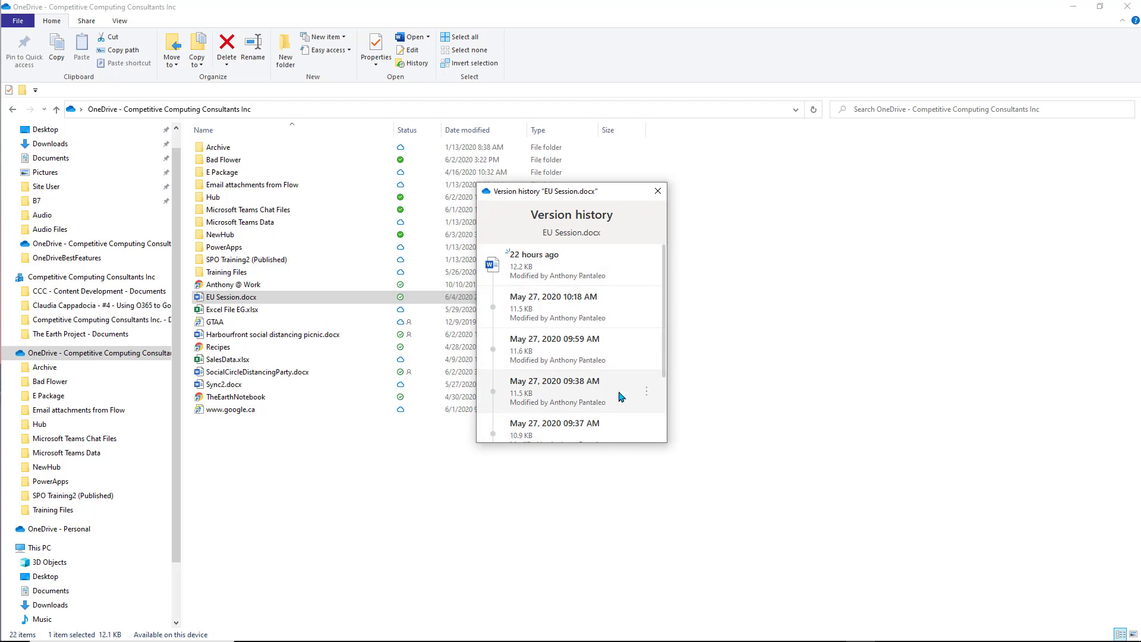
{"action": "scroll", "coordinate": [613, 416], "scroll_direction": "down", "scroll_amount": 3}
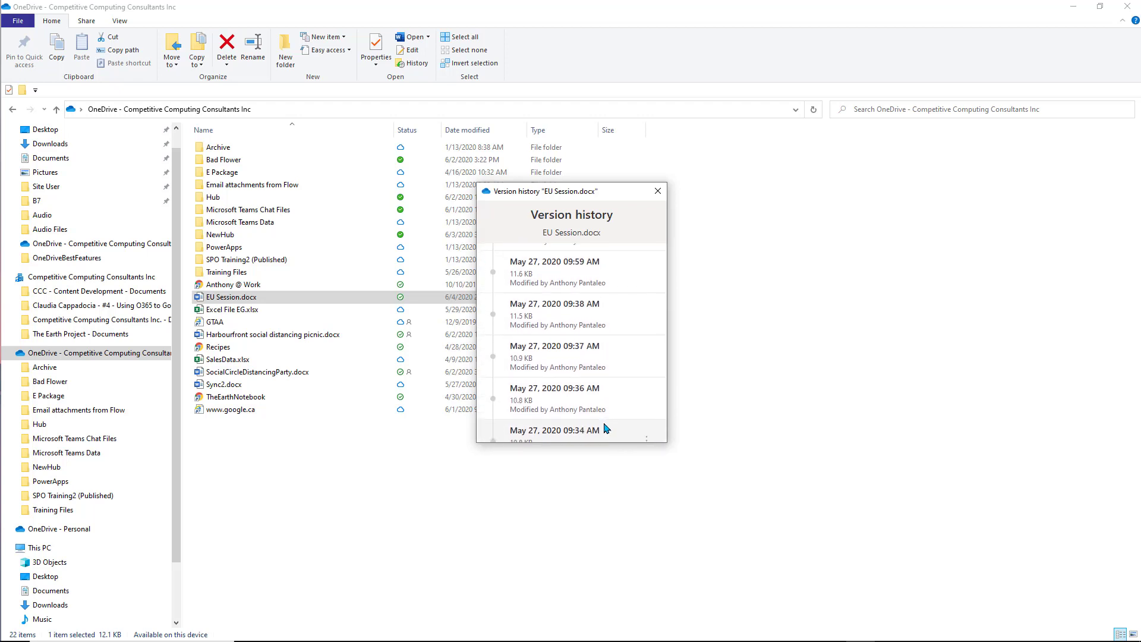
{"action": "scroll", "coordinate": [605, 416], "scroll_direction": "up", "scroll_amount": 5}
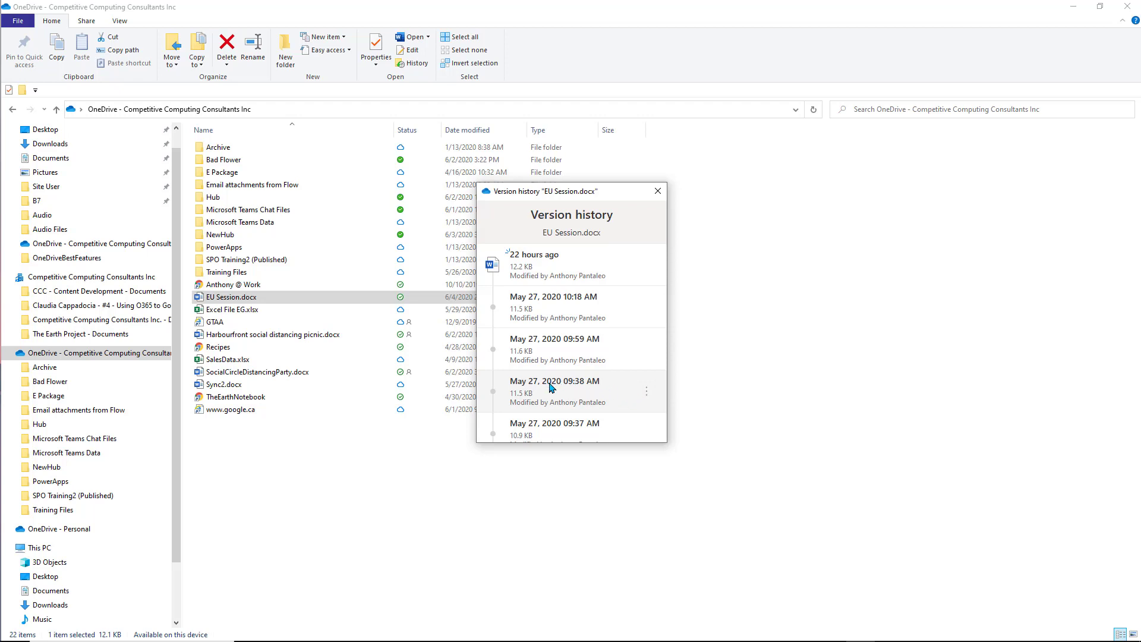
{"action": "left_click", "coordinate": [647, 391]}
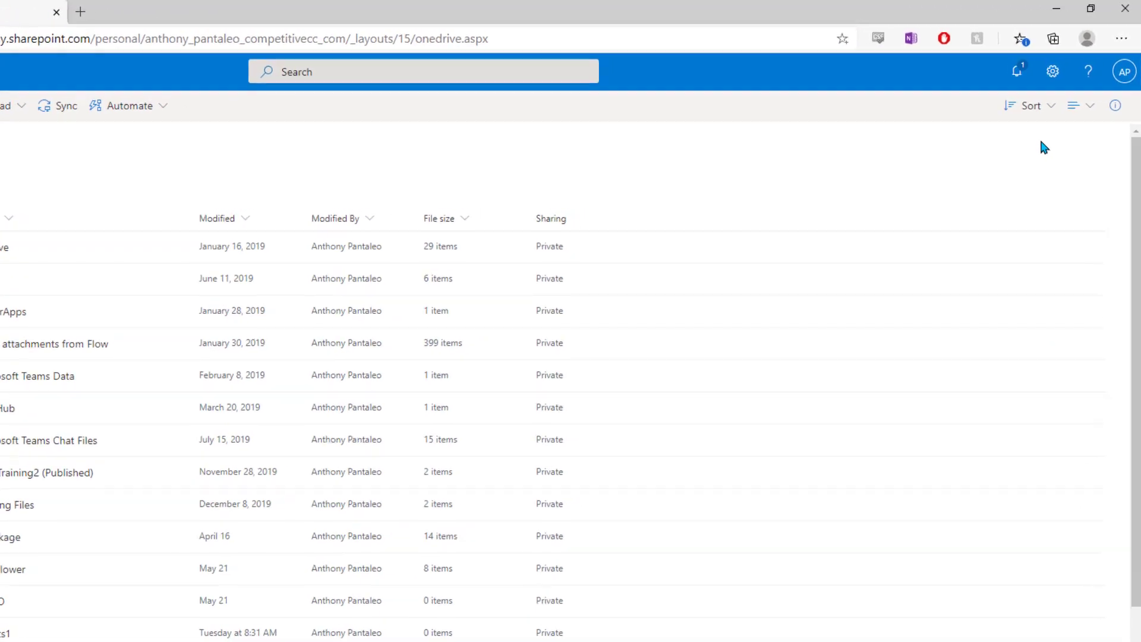
- Show the details of My files in OneDrive online and review the history of file activity
{"action": "left_click", "coordinate": [1116, 116]}
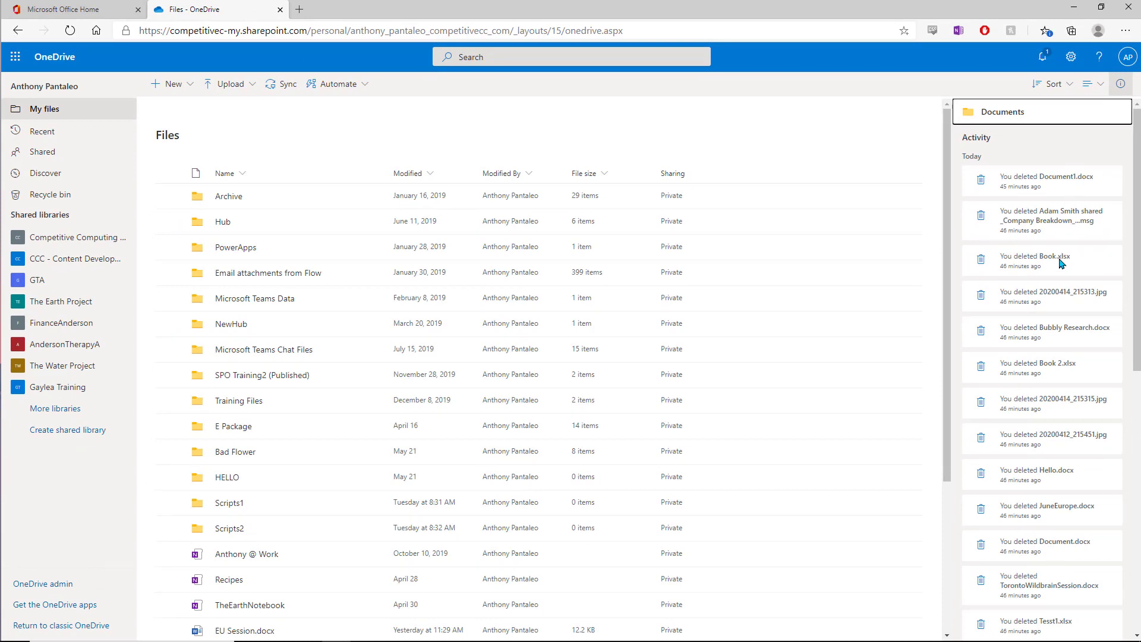
{"action": "scroll", "coordinate": [1060, 262], "scroll_direction": "down", "scroll_amount": 10}
{"action": "scroll", "coordinate": [1062, 300], "scroll_direction": "down", "scroll_amount": 8}
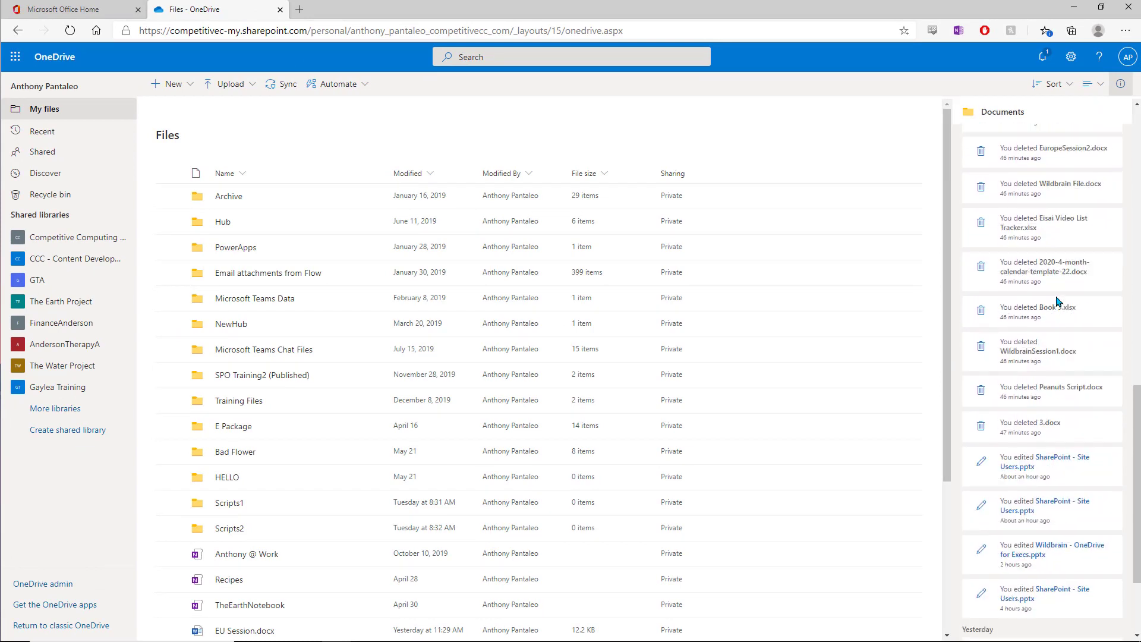
{"action": "scroll", "coordinate": [1044, 298], "scroll_direction": "down", "scroll_amount": 5}
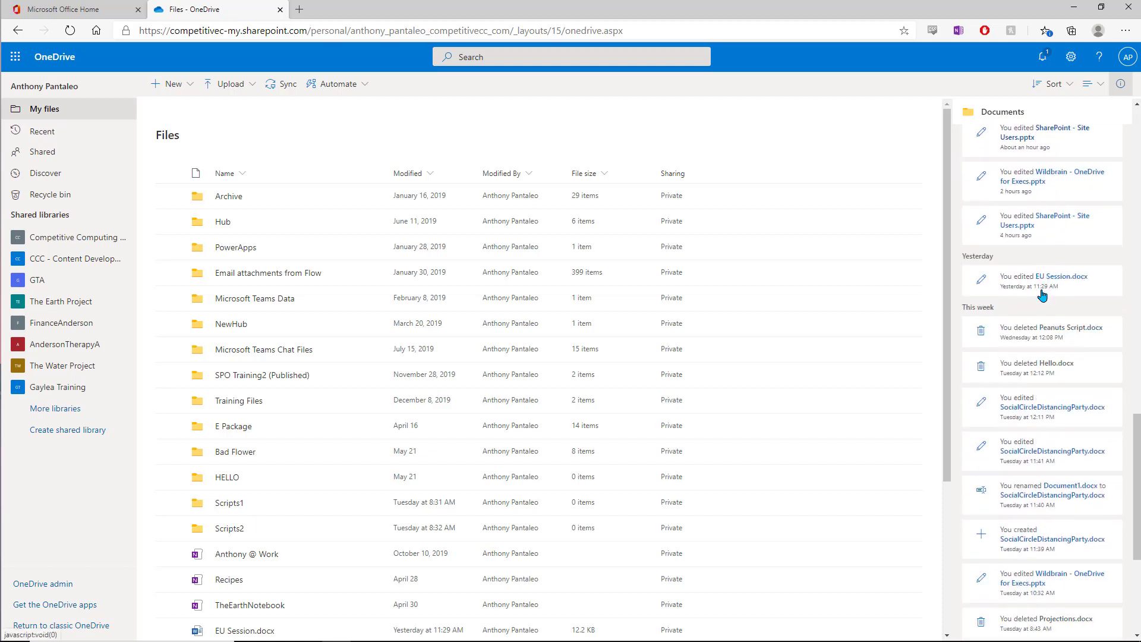
{"action": "scroll", "coordinate": [1030, 291], "scroll_direction": "up", "scroll_amount": 12}
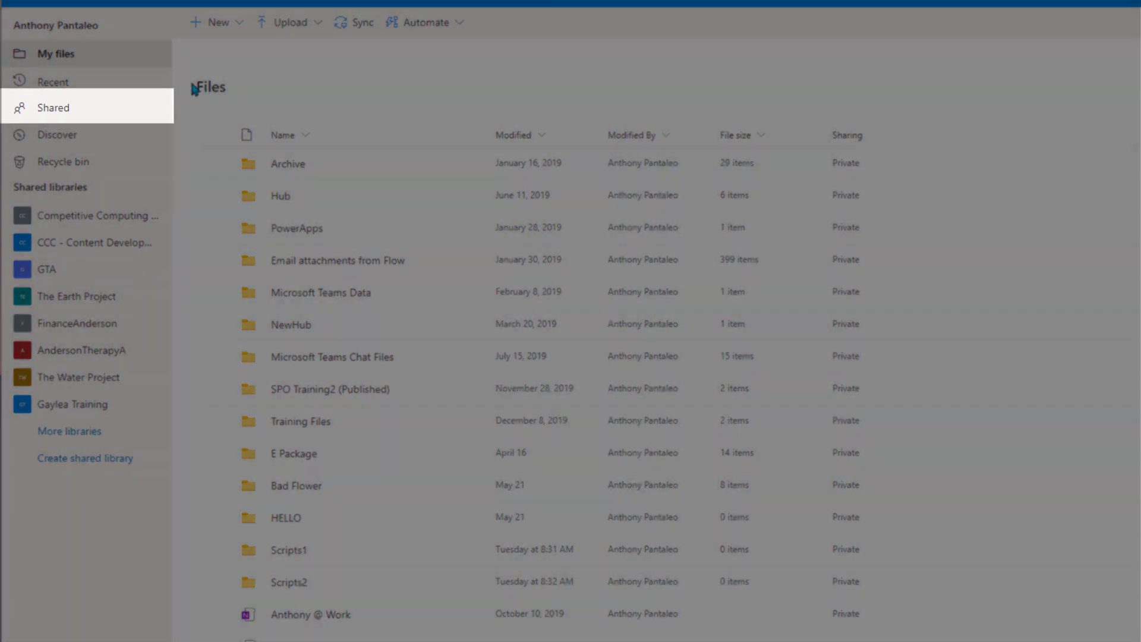
- Display the files and folders that others have shared with this account
{"action": "left_click", "coordinate": [124, 121]}
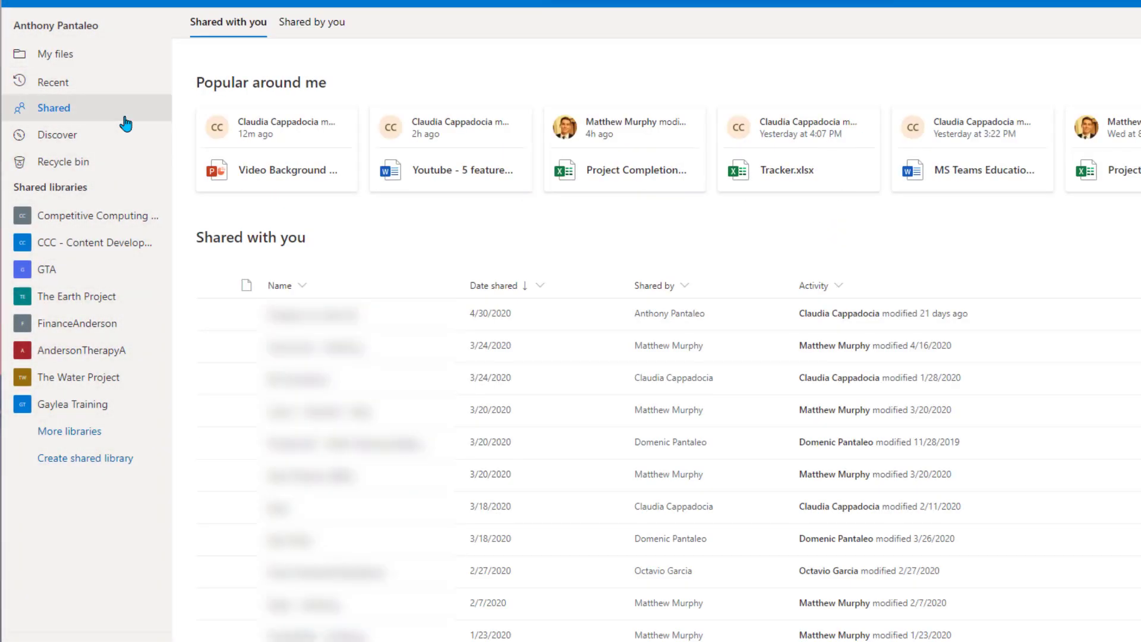